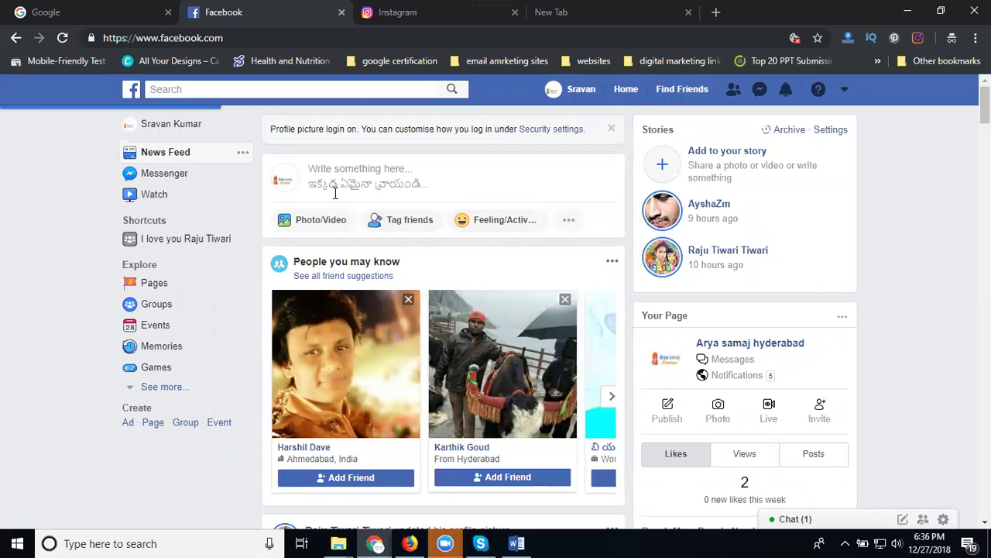
- Return to the Facebook tab and open the Arya samaj hyderabad page from Pages
click(413, 13)
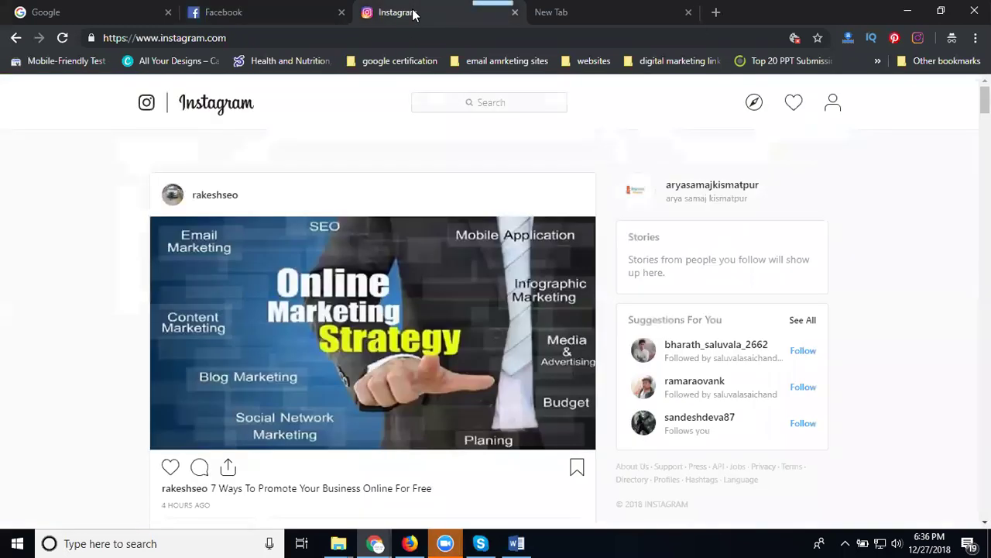
click(215, 14)
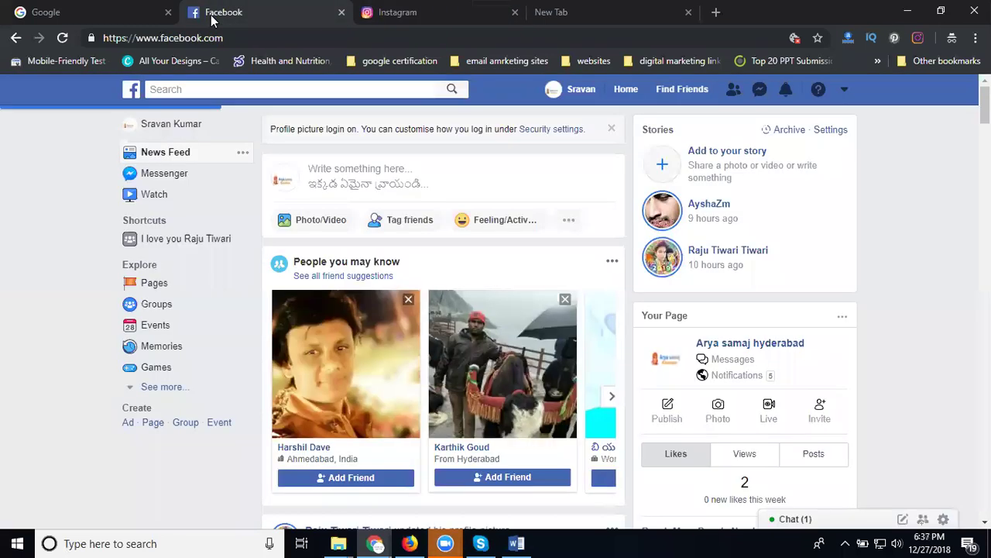
click(194, 288)
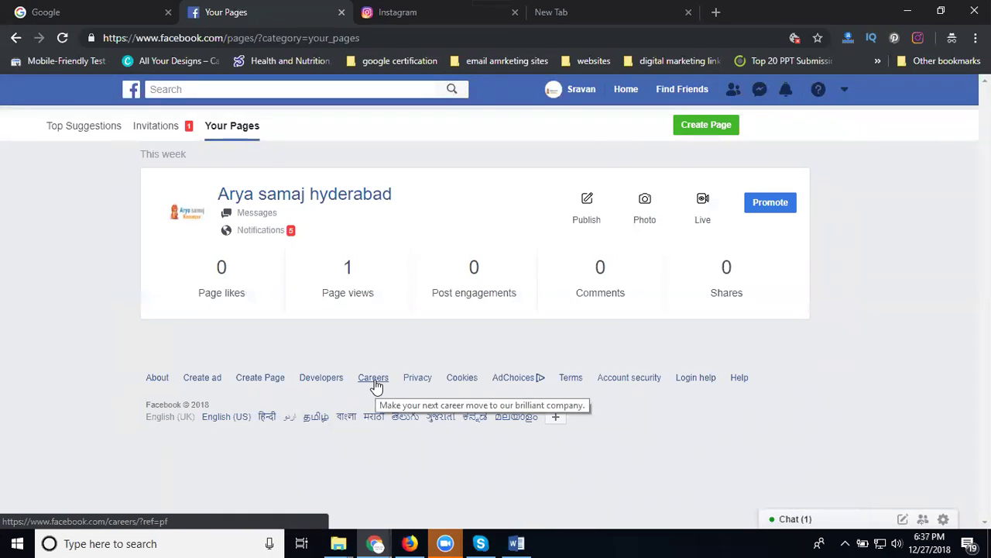
click(320, 203)
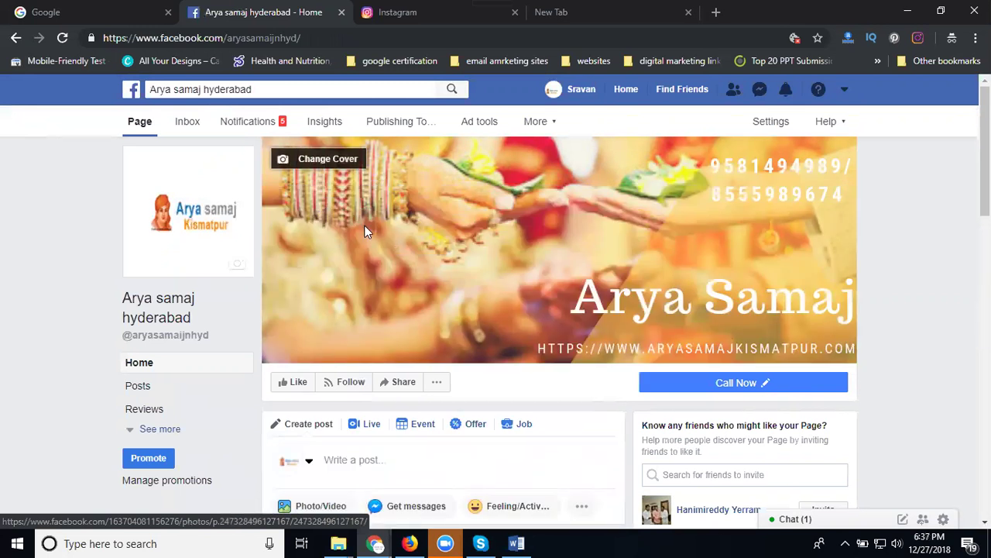
- Go to the Instagram section of the page's settings
click(755, 123)
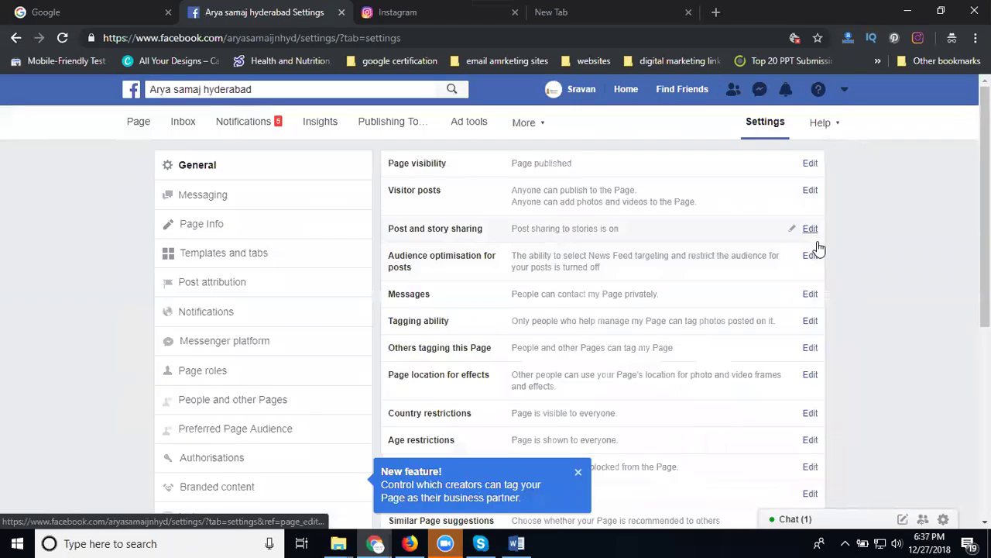
scroll(209, 345, down, 2)
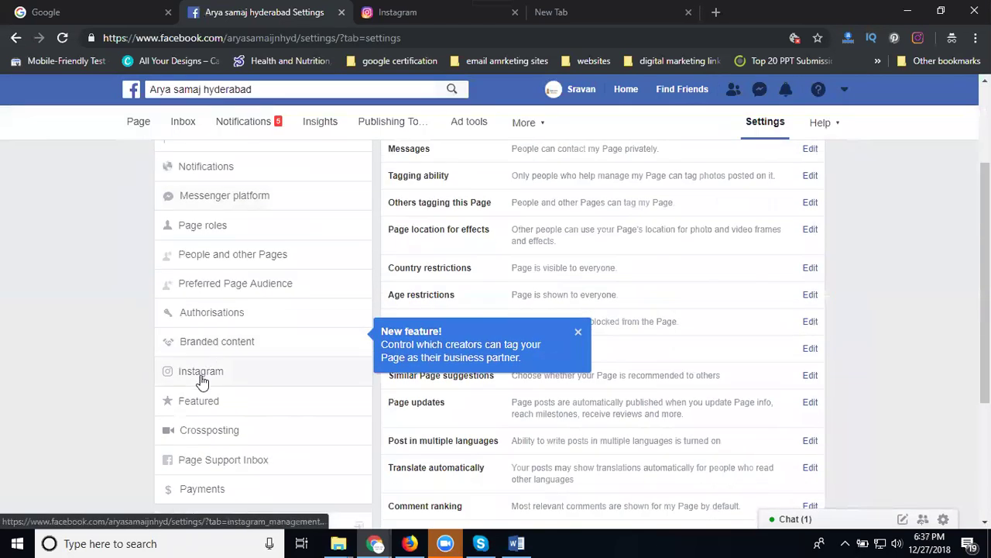
click(202, 378)
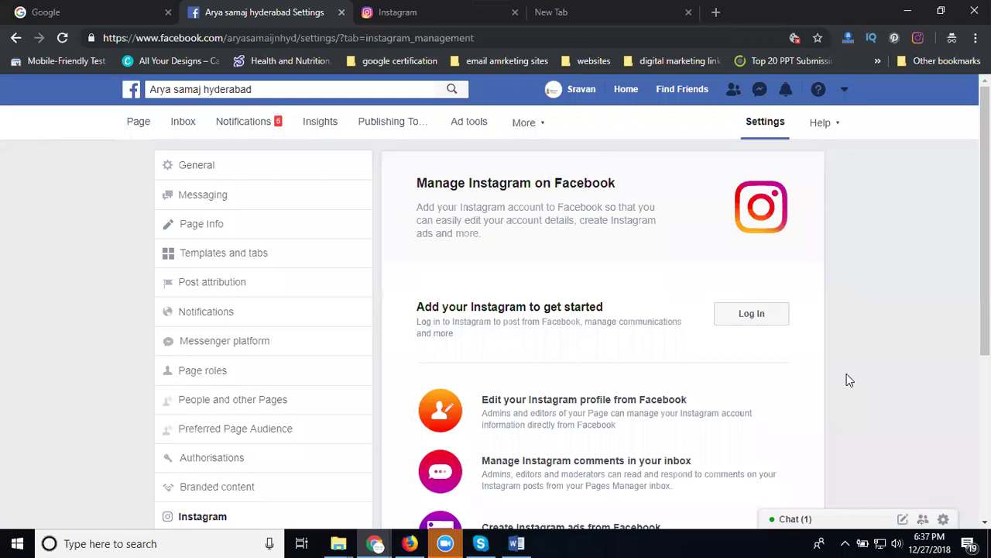
- Log in with the Instagram credentials to connect the account to the page
scroll(808, 321, down, 3)
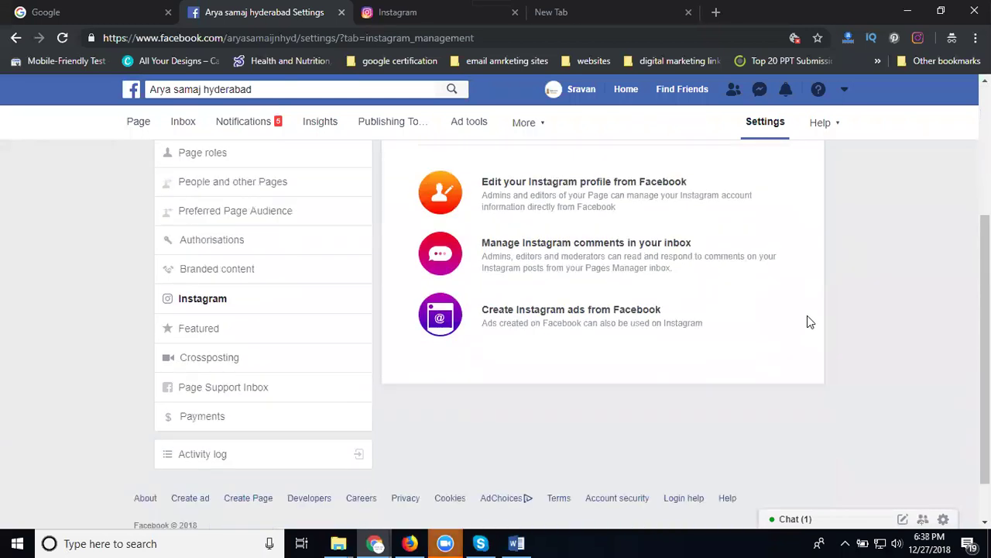
scroll(808, 320, up, 2)
click(756, 246)
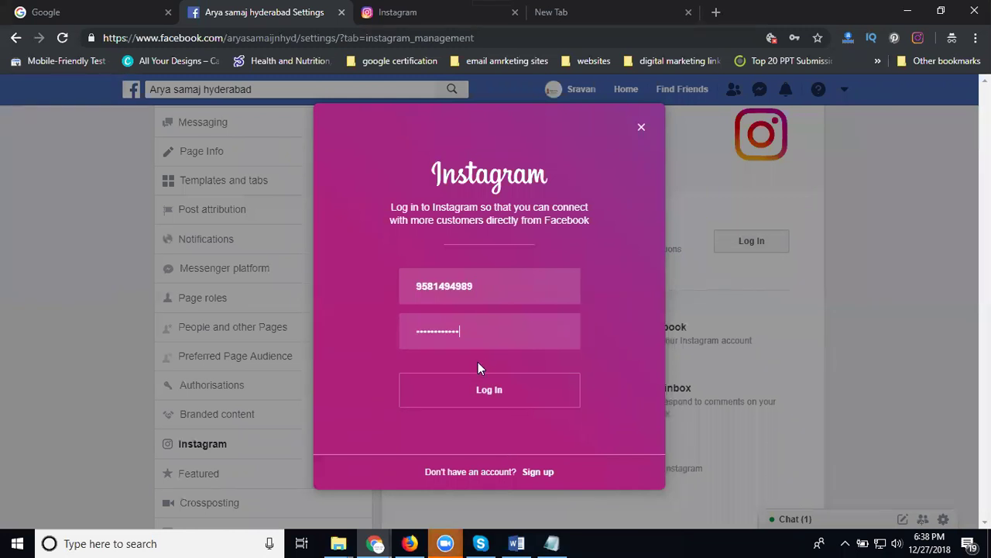
click(478, 388)
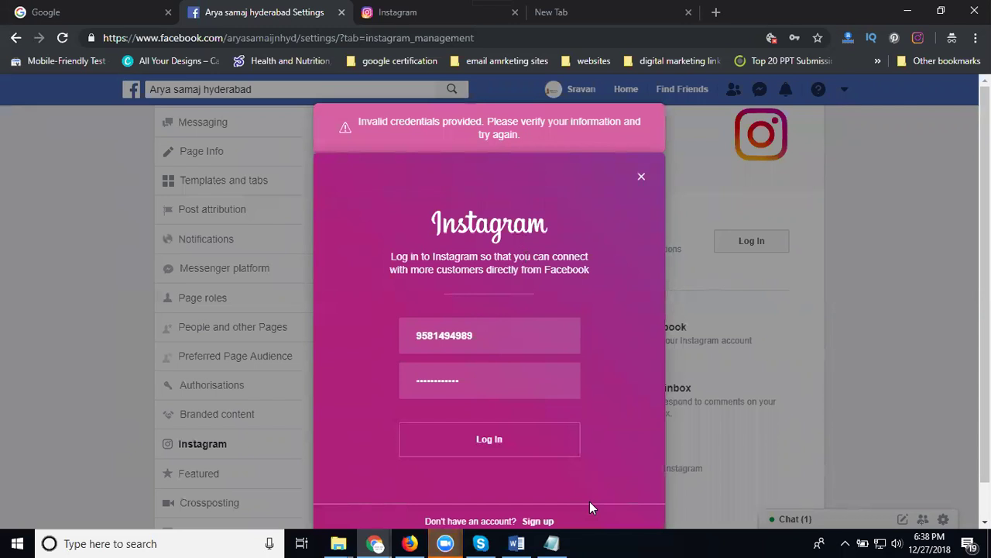
key(F5)
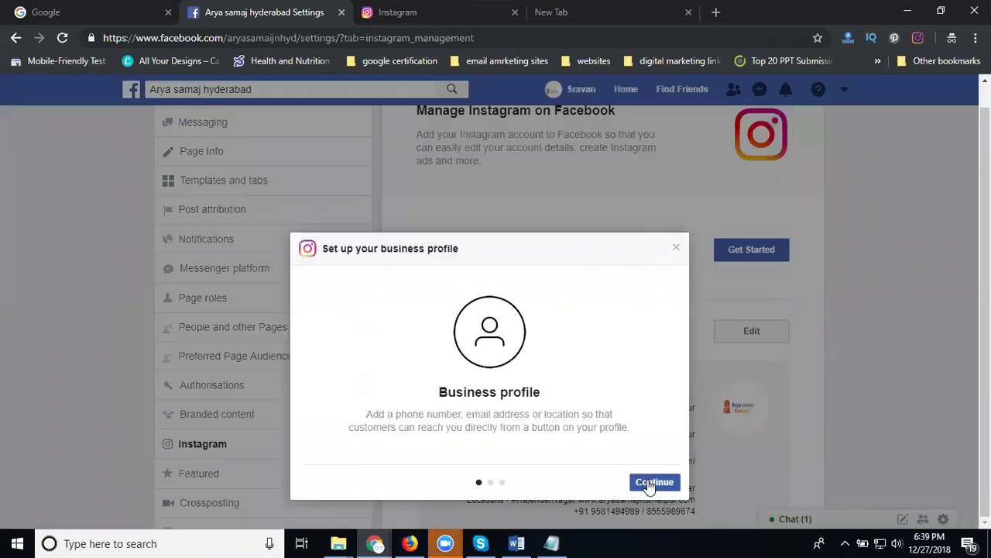
- Step through the business profile introduction, Insights and Promotions screens to the contact form
click(649, 483)
click(649, 482)
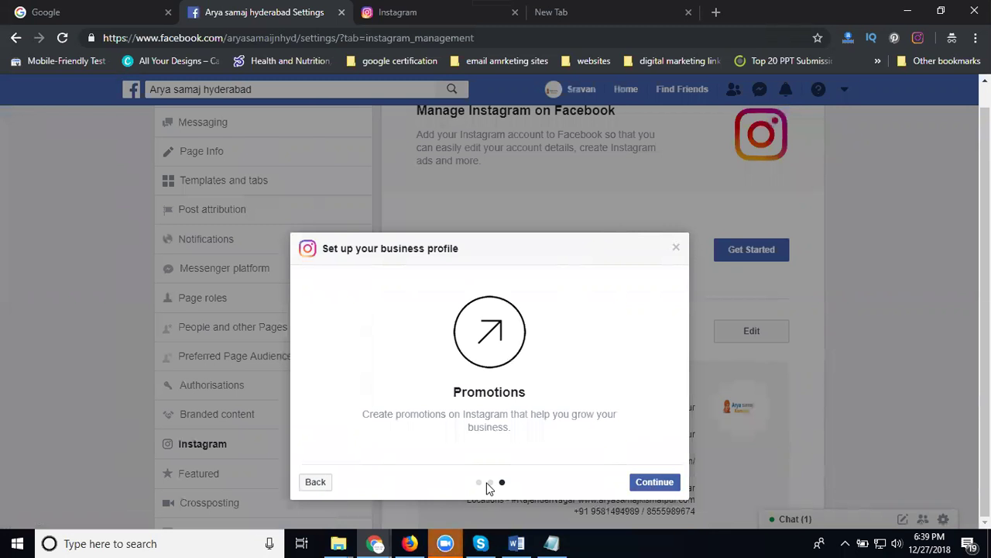
click(332, 483)
click(324, 483)
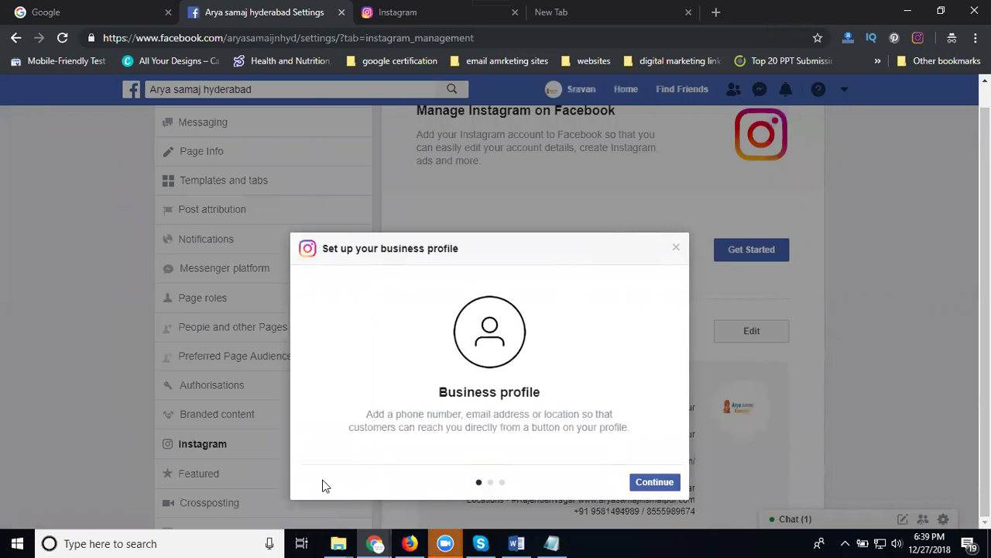
click(649, 482)
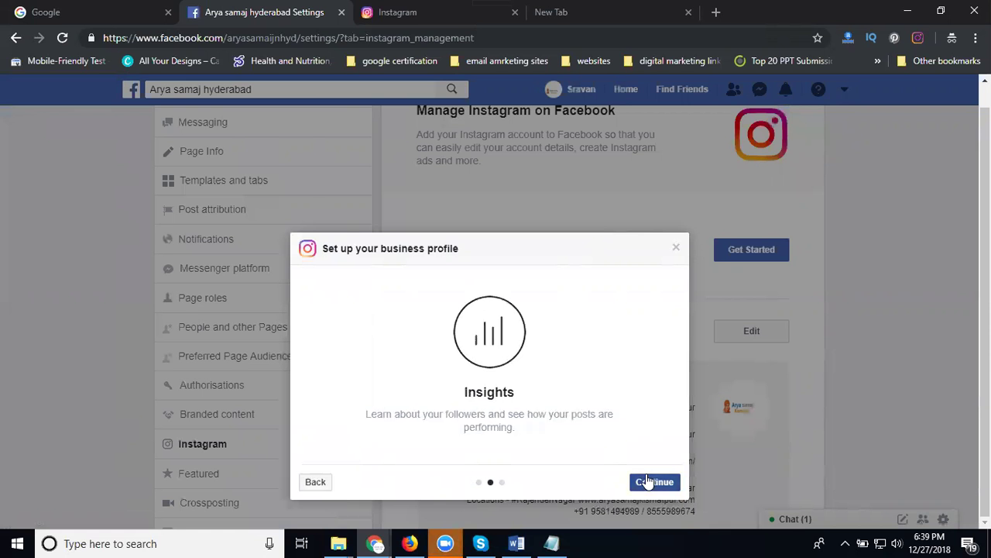
click(649, 482)
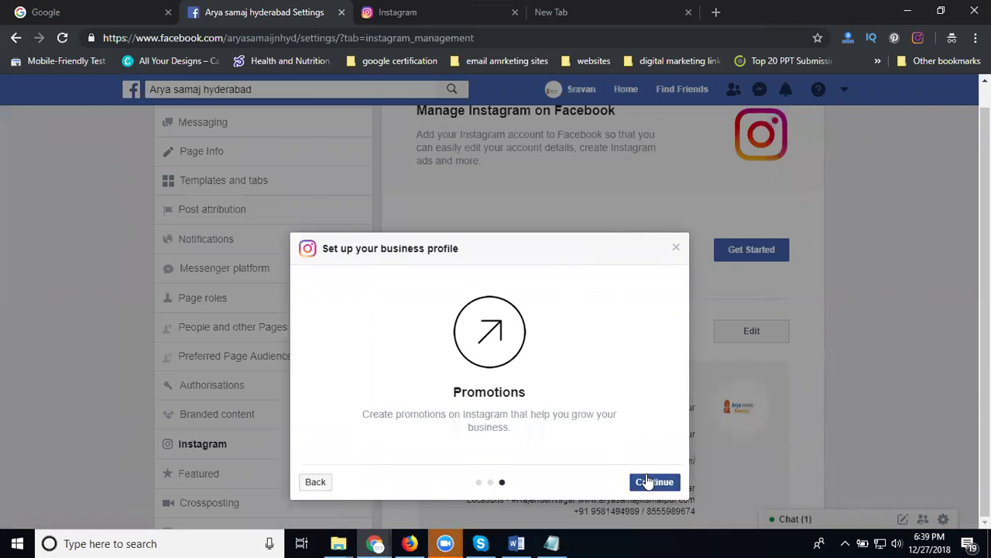
click(649, 482)
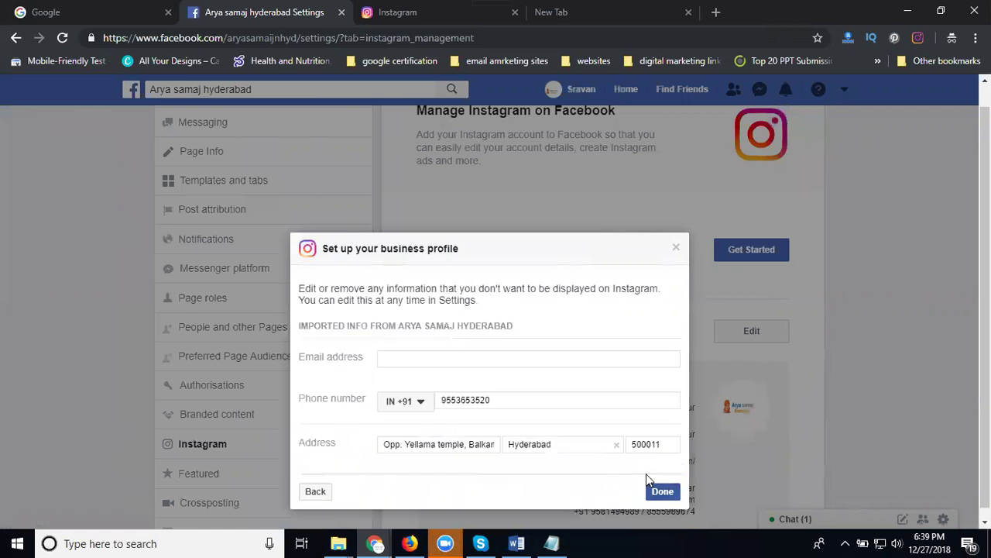
- Paste the business email, replace the phone number with the page's number, and finish
click(425, 357)
key(ctrl+v)
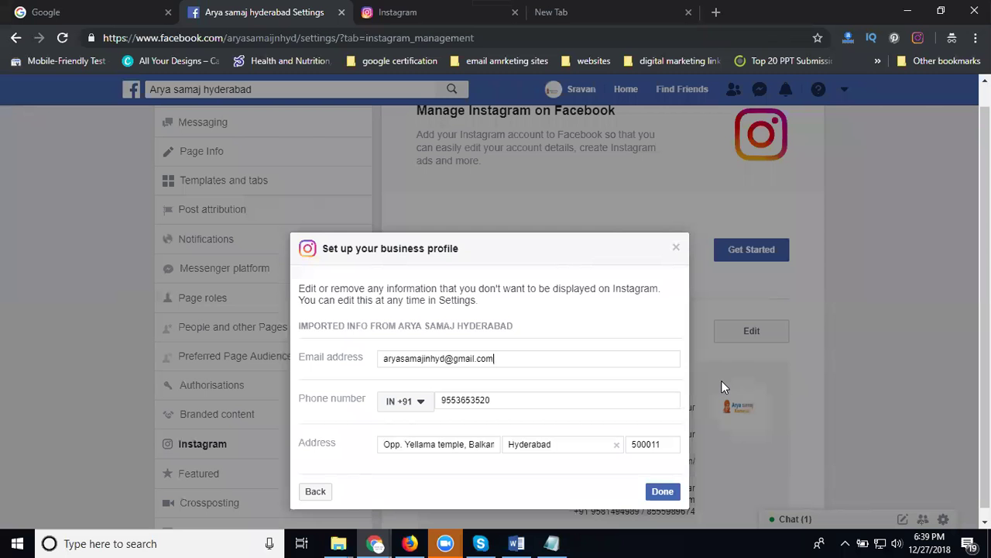
double_click(524, 401)
key(ctrl+v)
click(663, 493)
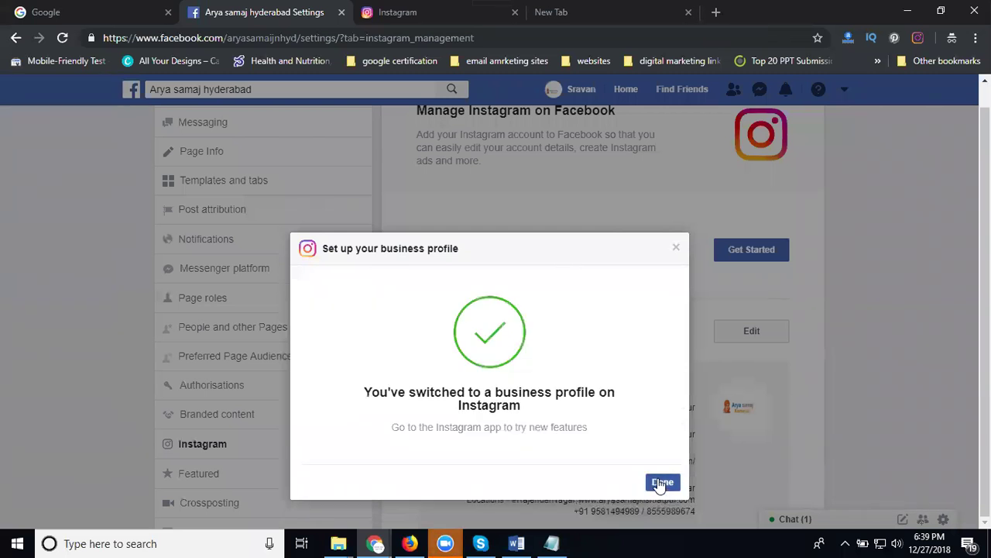
- Dismiss the confirmation and scroll through the linked Instagram account's details
click(663, 488)
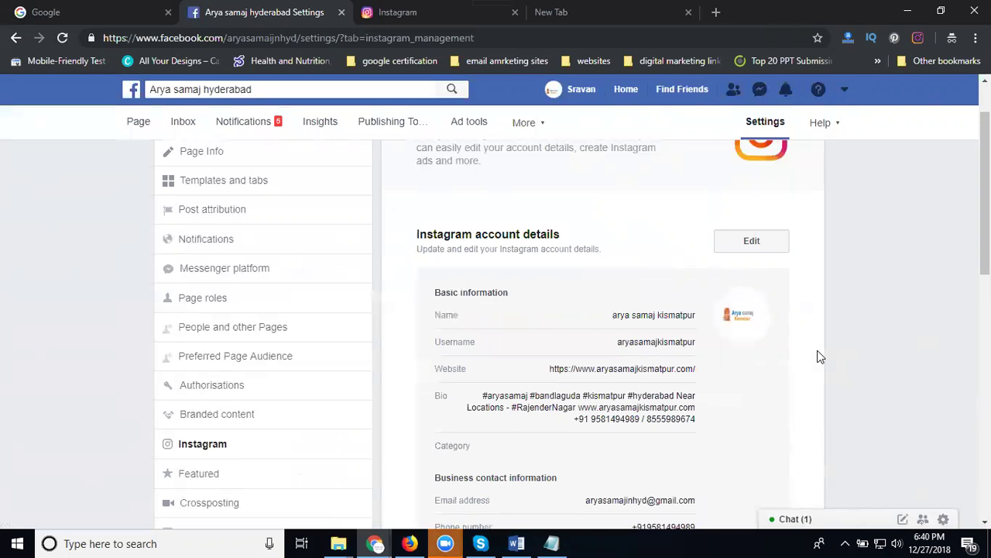
scroll(551, 276, down, 3)
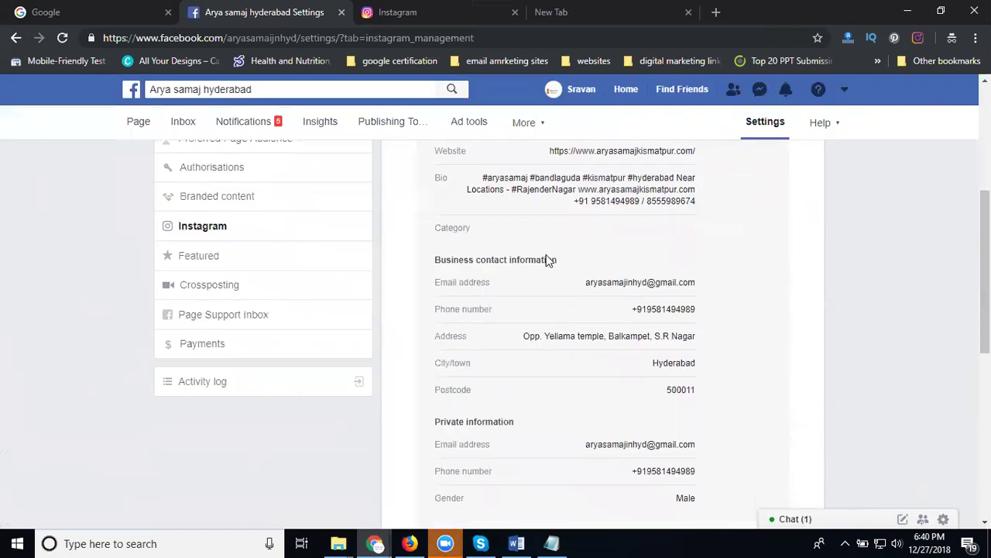
scroll(555, 333, down, 3)
scroll(563, 283, up, 3)
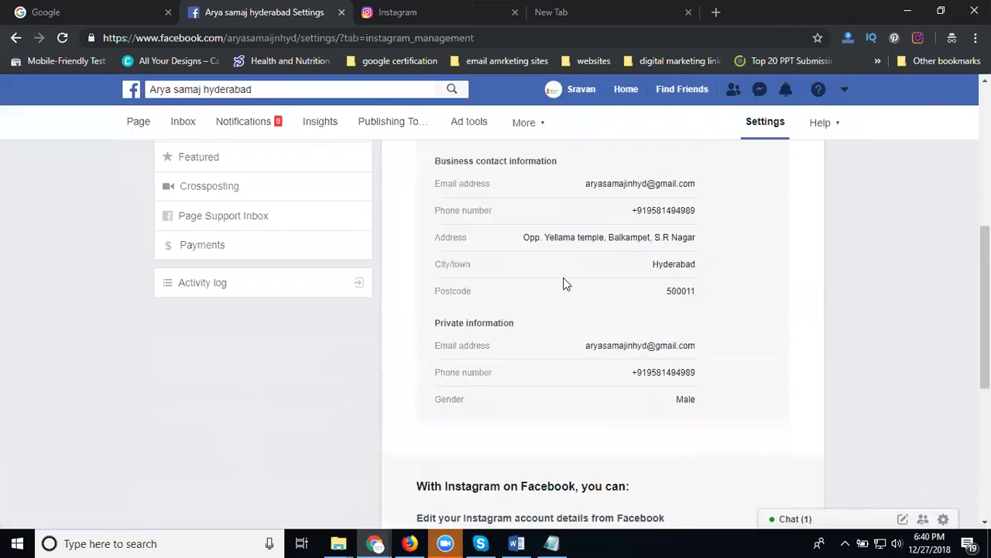
scroll(563, 283, up, 2)
scroll(563, 284, up, 2)
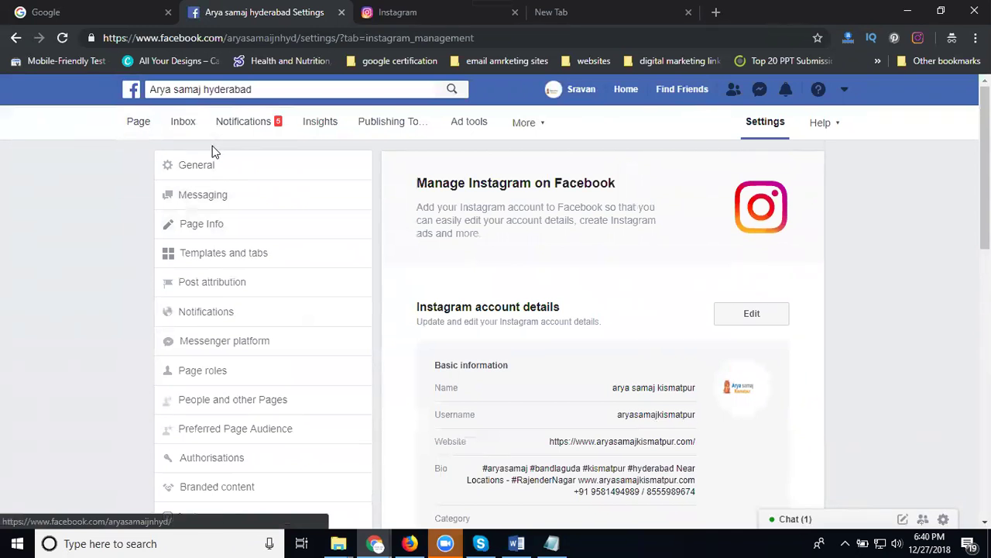
- Go back to the page home and expand the Write a post composer to show all options
click(130, 126)
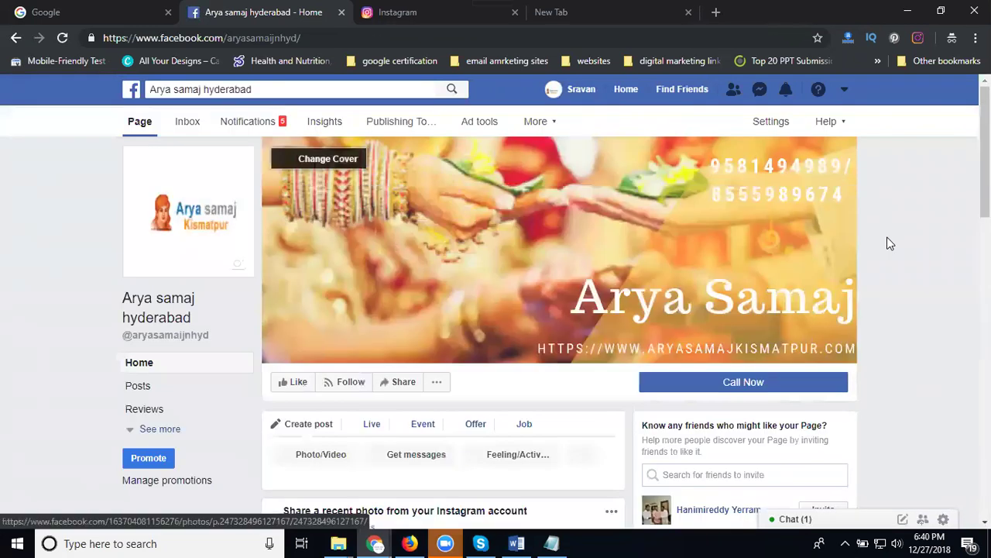
scroll(883, 241, down, 3)
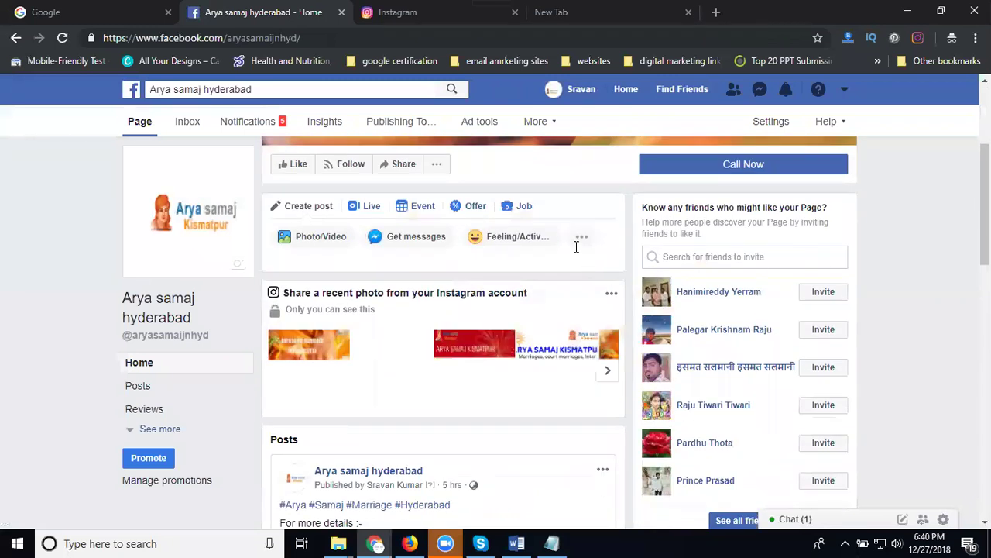
click(581, 292)
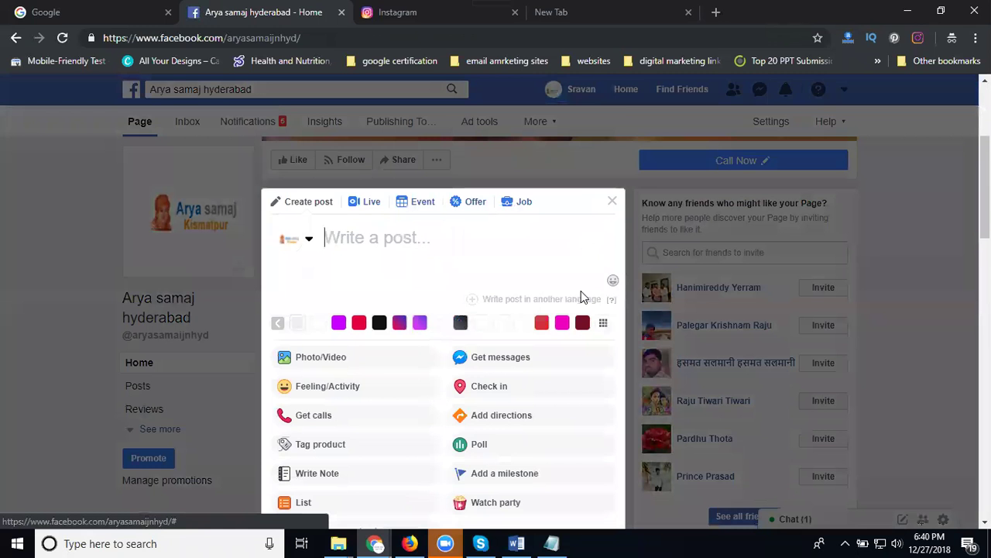
scroll(584, 296, down, 2)
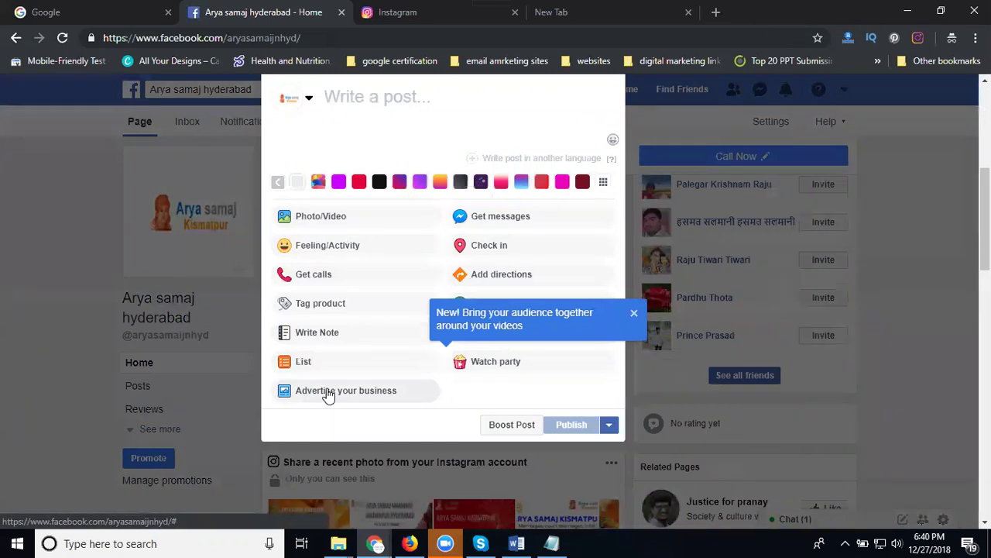
- Choose Advertise your business and scroll the Promote dialog to Boost an Instagram post
click(328, 391)
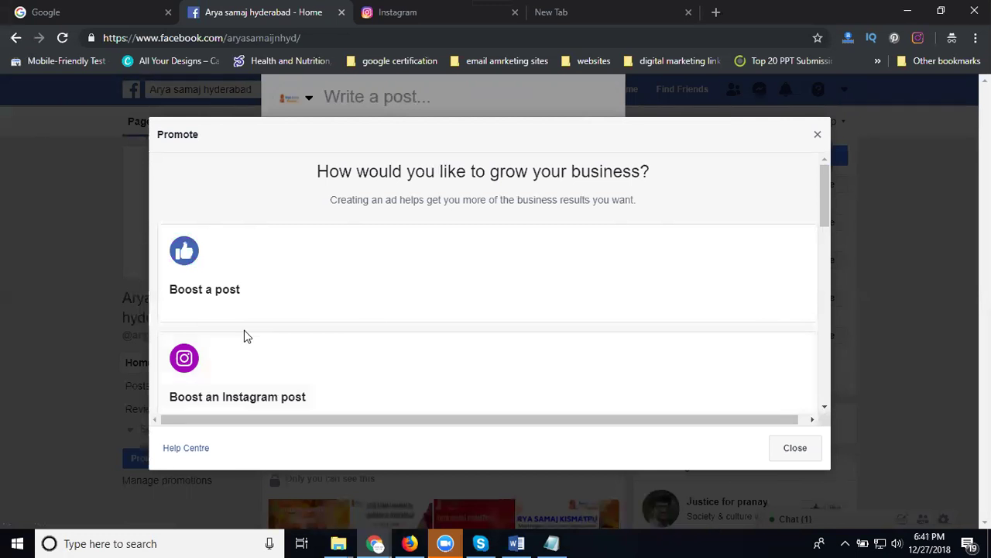
scroll(243, 332, down, 2)
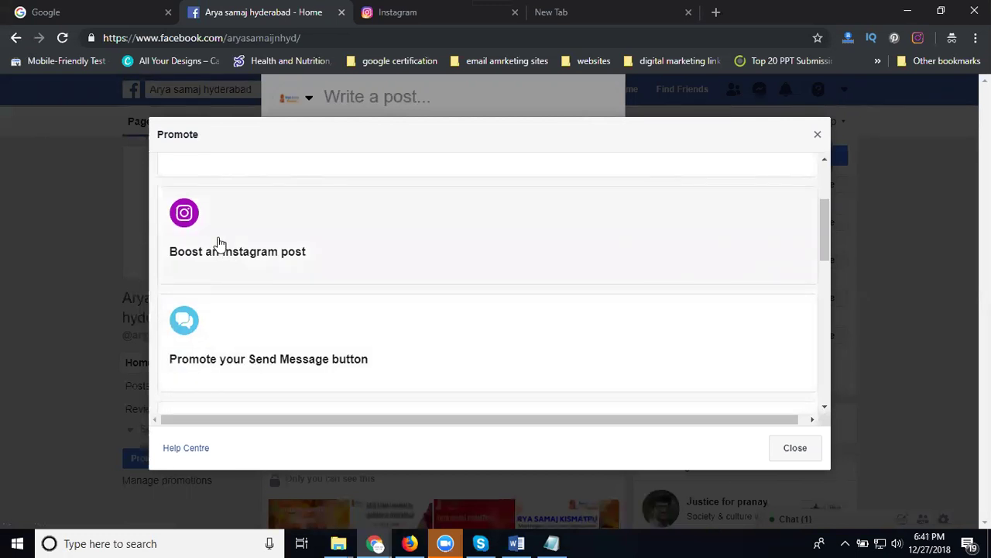